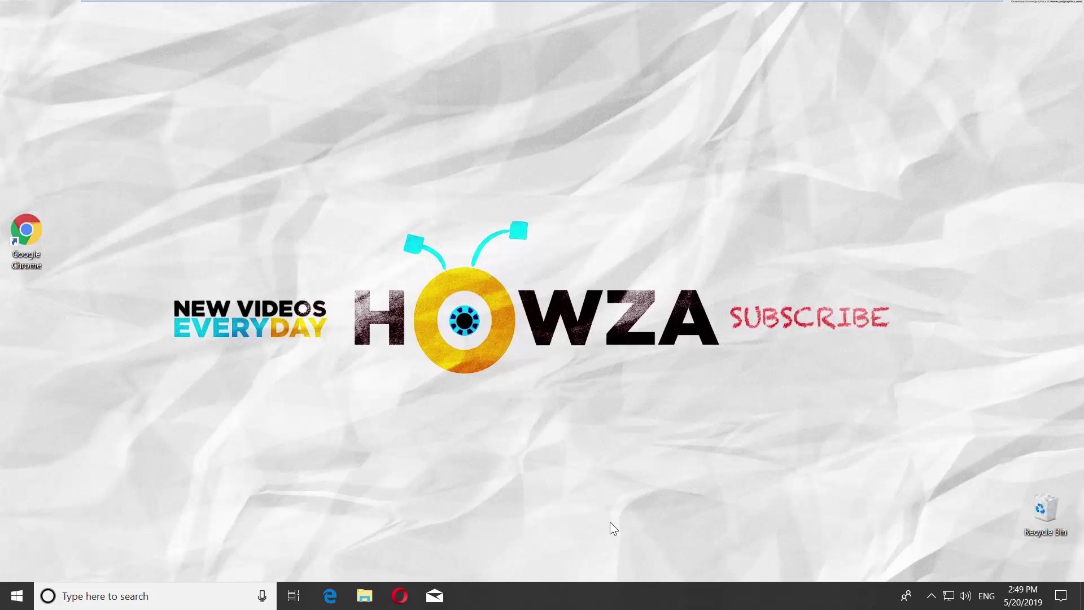
Step: Check Task Manager in the taskbar menu, then launch Edit group policy from the gpedit search
{"action": "right_click", "coordinate": [654, 597]}
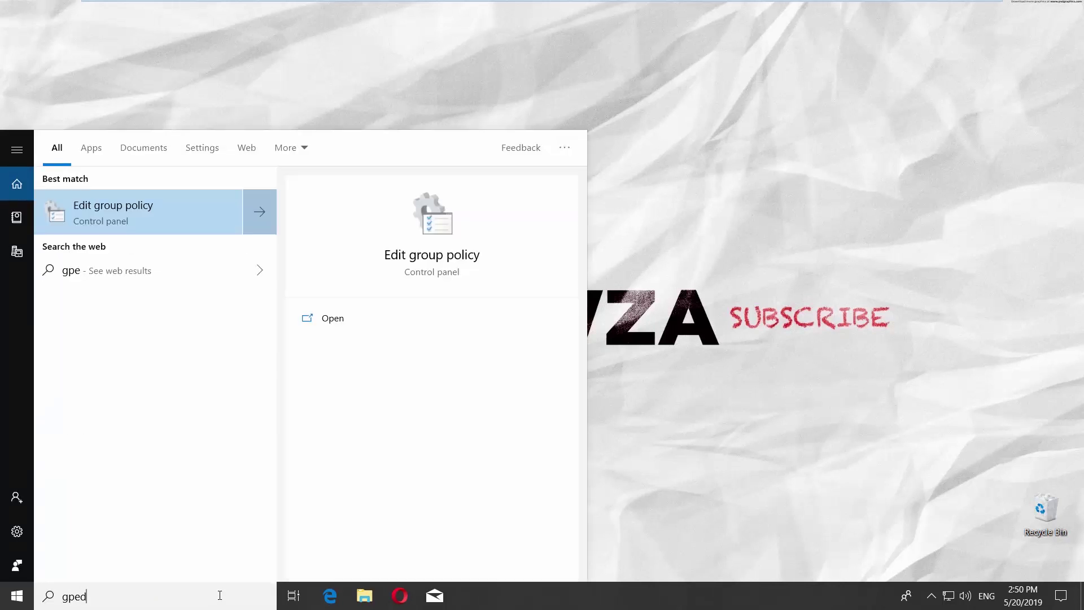
{"action": "type", "text": "it"}
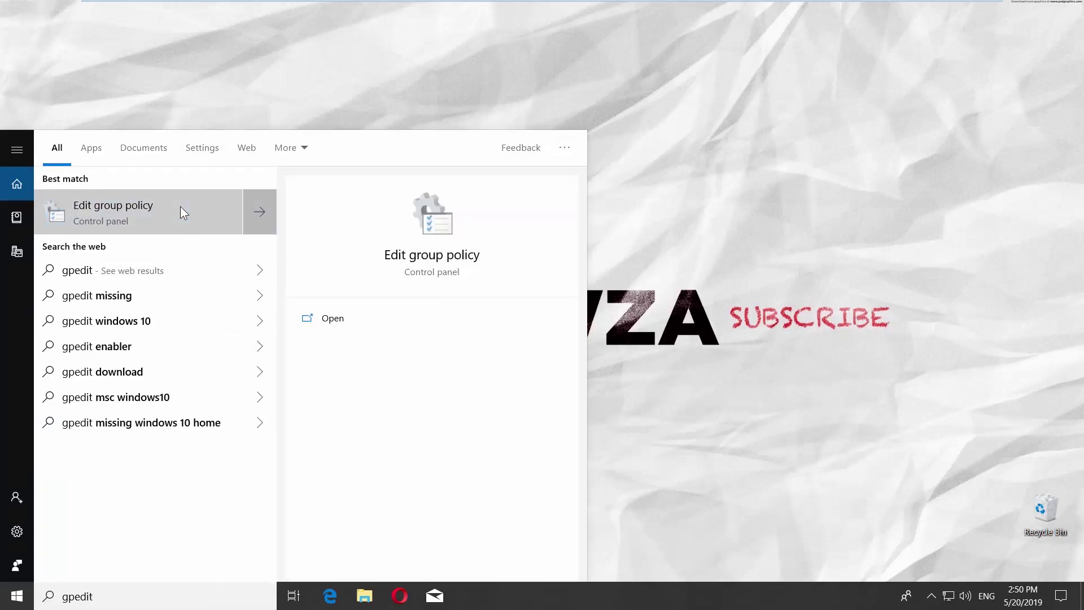
{"action": "left_click", "coordinate": [181, 207]}
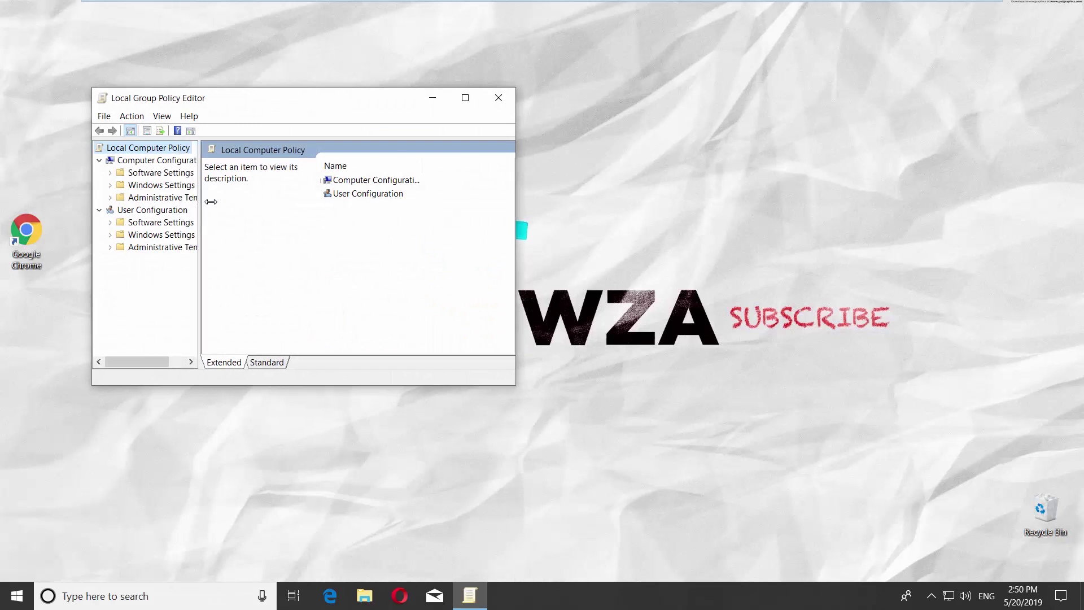
Step: Enlarge the editor and browse to User Configuration > Administrative Templates > System > Ctrl+Alt+Del Options
{"action": "left_click_drag", "start_coordinate": [180, 207], "coordinate": [244, 206]}
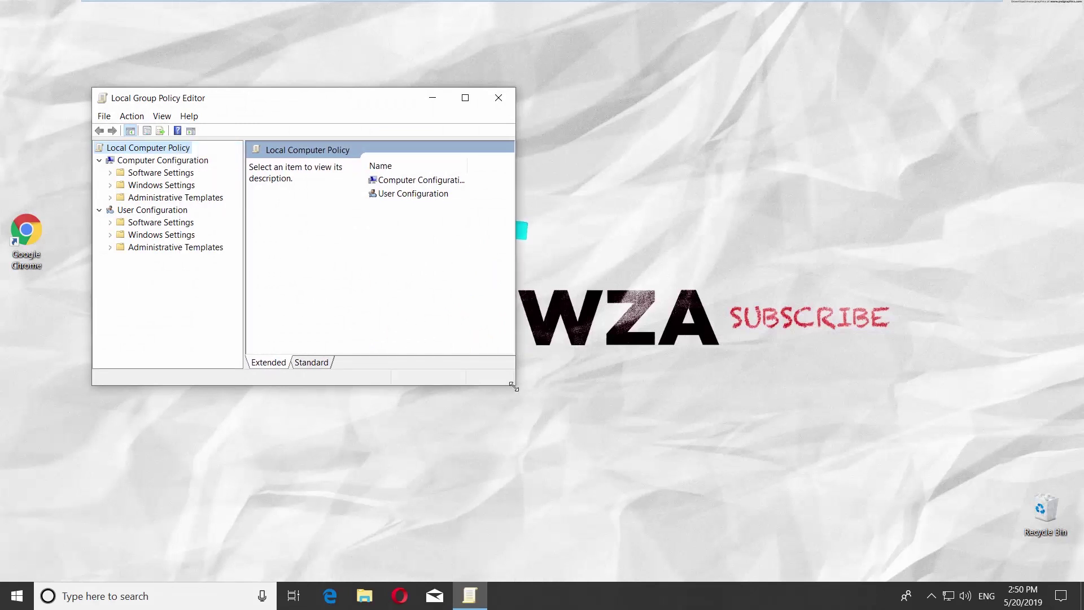
{"action": "left_click_drag", "start_coordinate": [514, 390], "coordinate": [682, 497]}
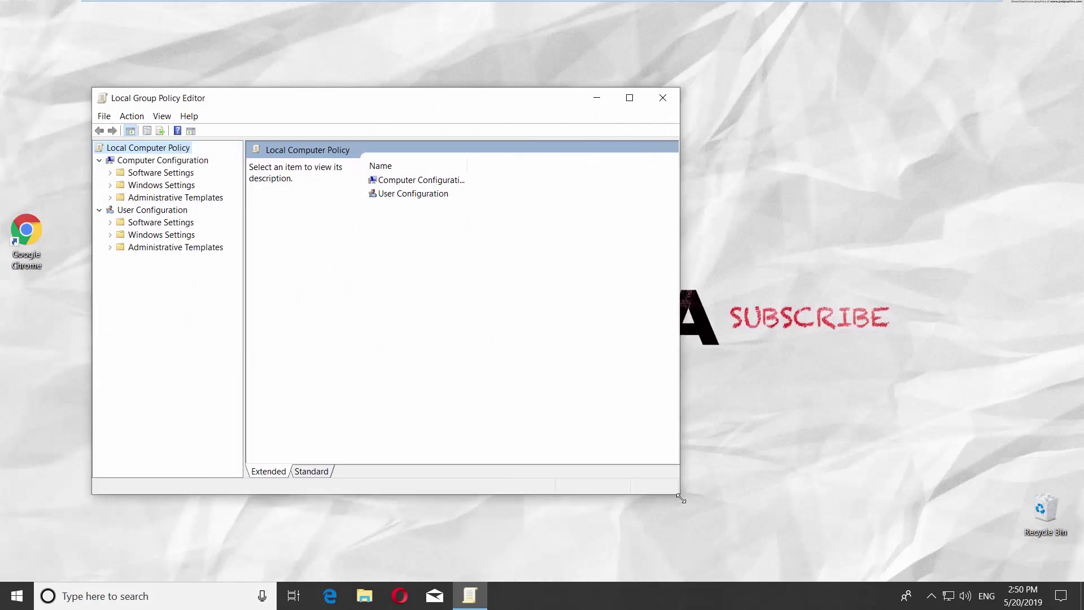
{"action": "left_click", "coordinate": [110, 246]}
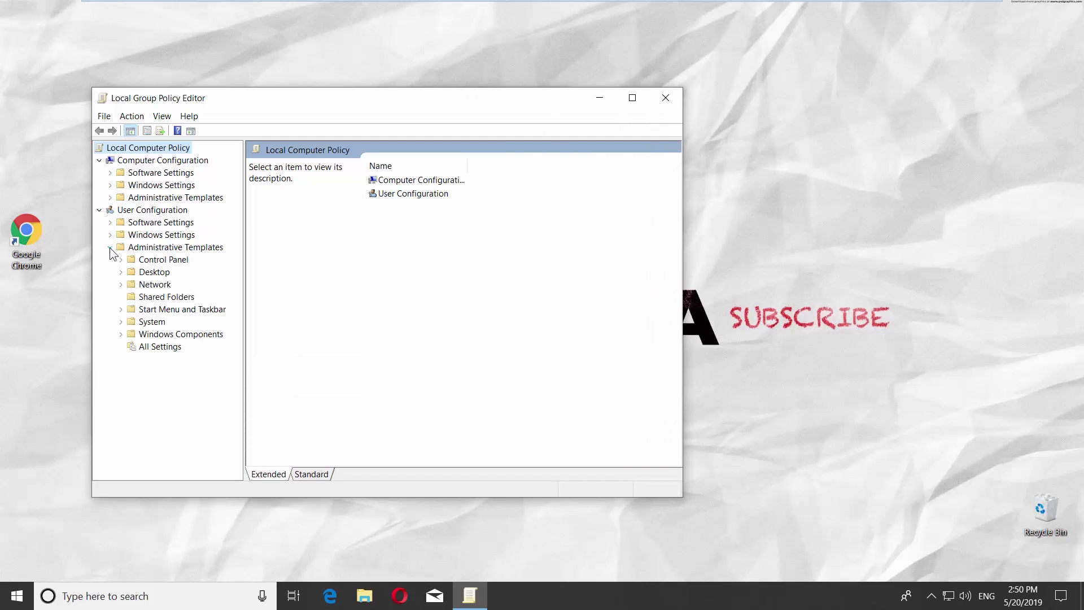
{"action": "left_click", "coordinate": [121, 322]}
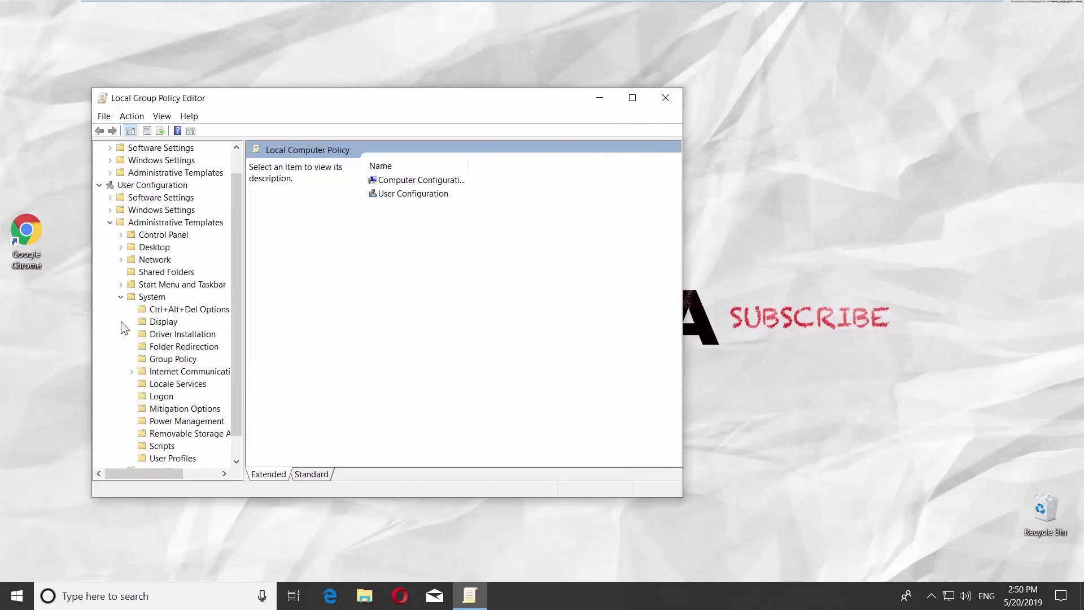
{"action": "left_click", "coordinate": [188, 310]}
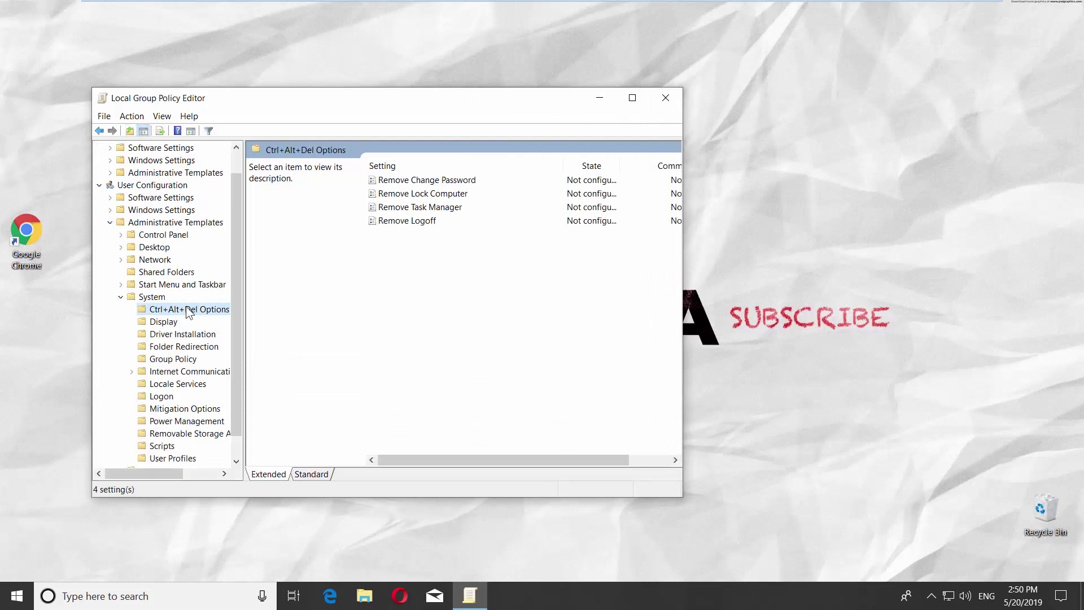
Step: Enable and apply Remove Task Manager, then confirm Task Manager is greyed out in the taskbar menu
{"action": "double_click", "coordinate": [451, 209]}
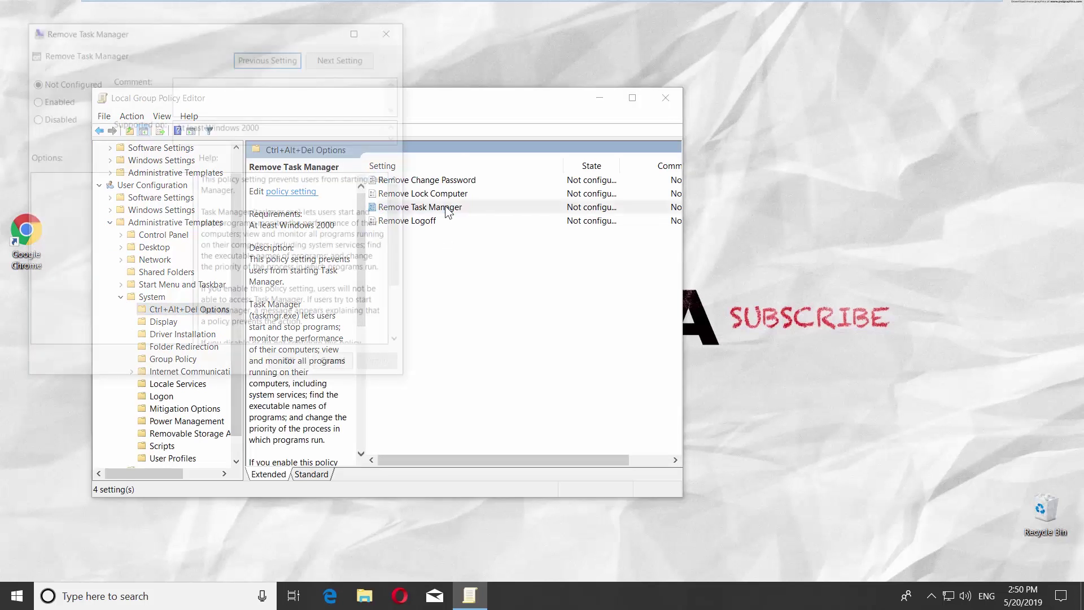
{"action": "left_click", "coordinate": [59, 99]}
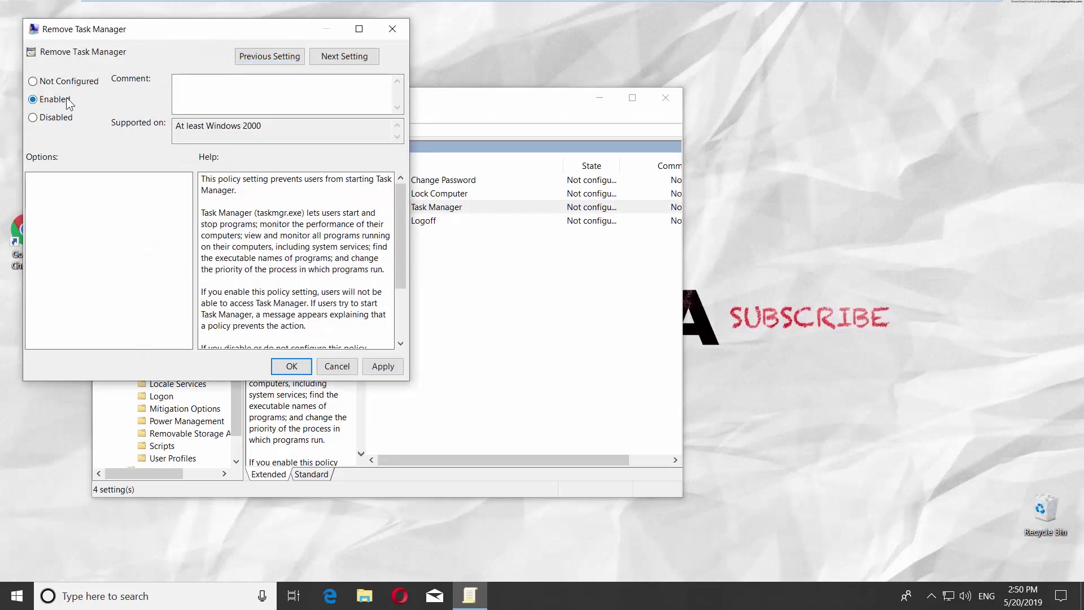
{"action": "left_click", "coordinate": [381, 366]}
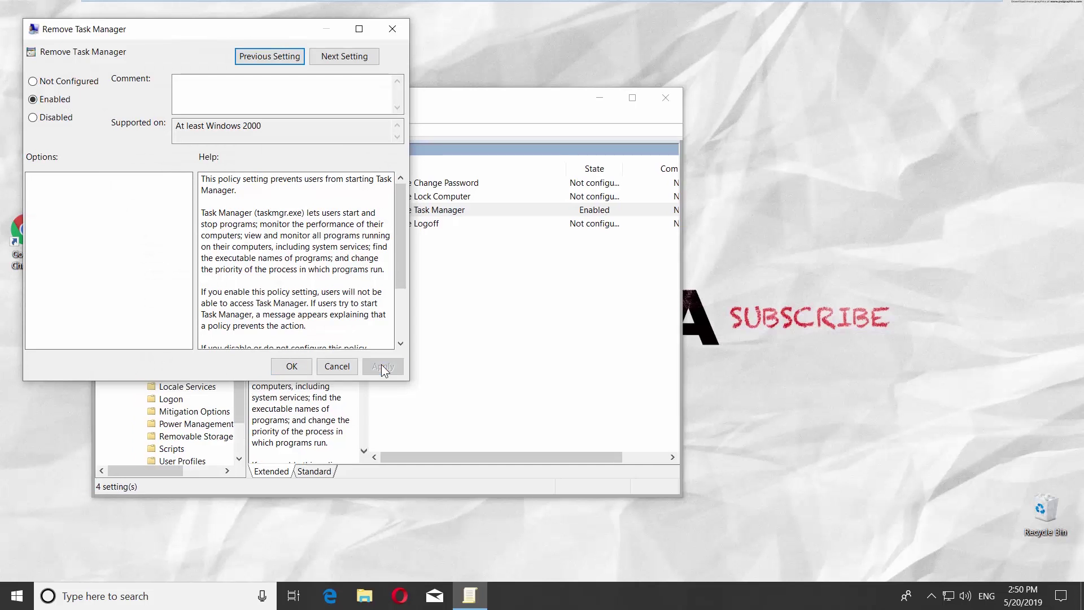
{"action": "right_click", "coordinate": [781, 592]}
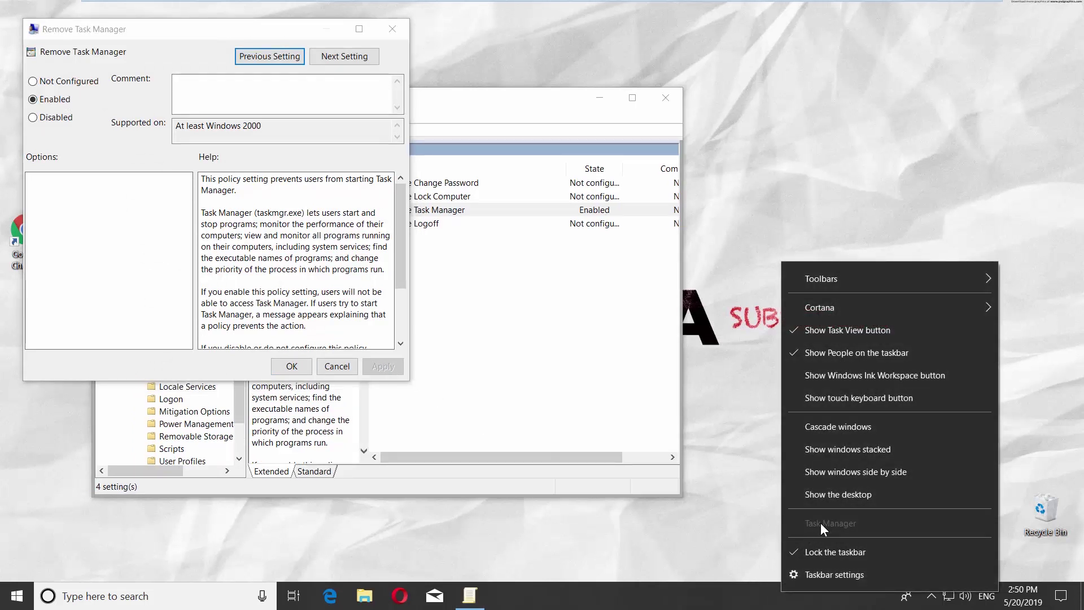
{"action": "left_click", "coordinate": [733, 526]}
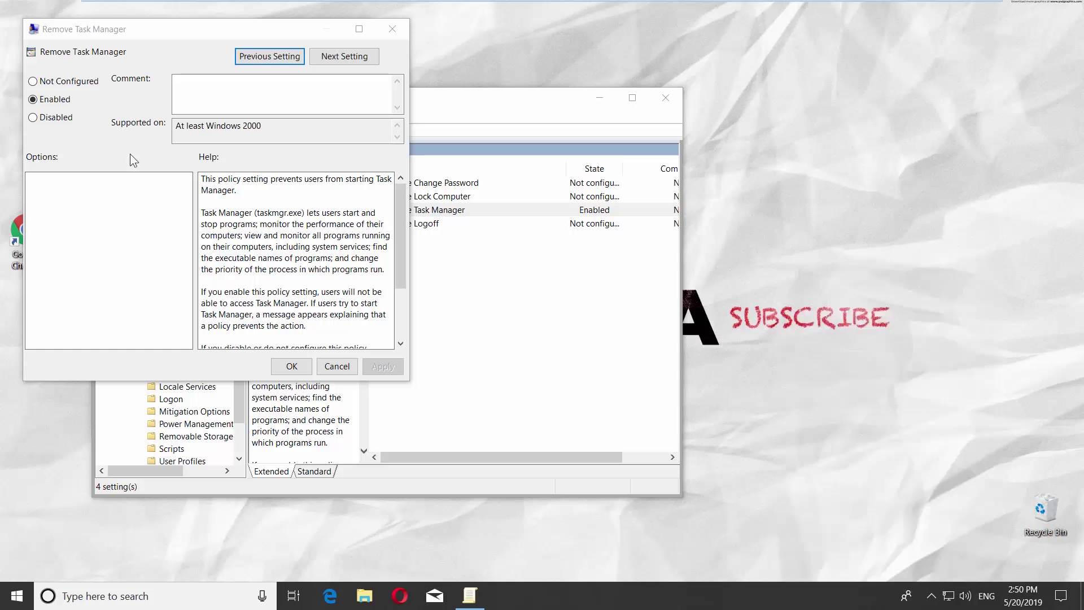
Step: Set Remove Task Manager back to Not Configured, apply it, and close the dialog
{"action": "left_click", "coordinate": [68, 80]}
{"action": "left_click", "coordinate": [383, 366]}
{"action": "left_click", "coordinate": [292, 366]}
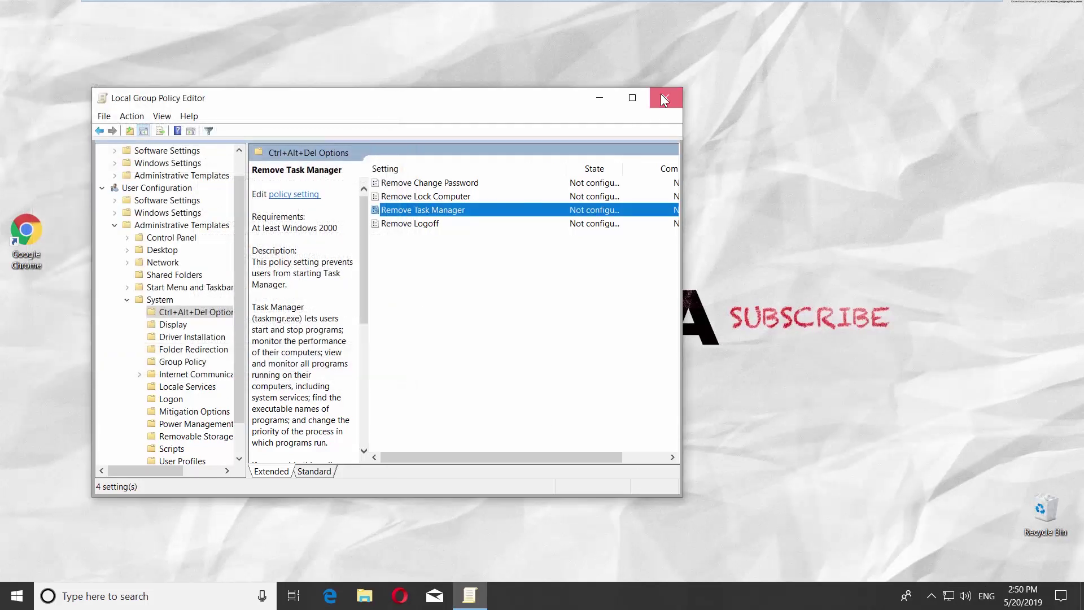